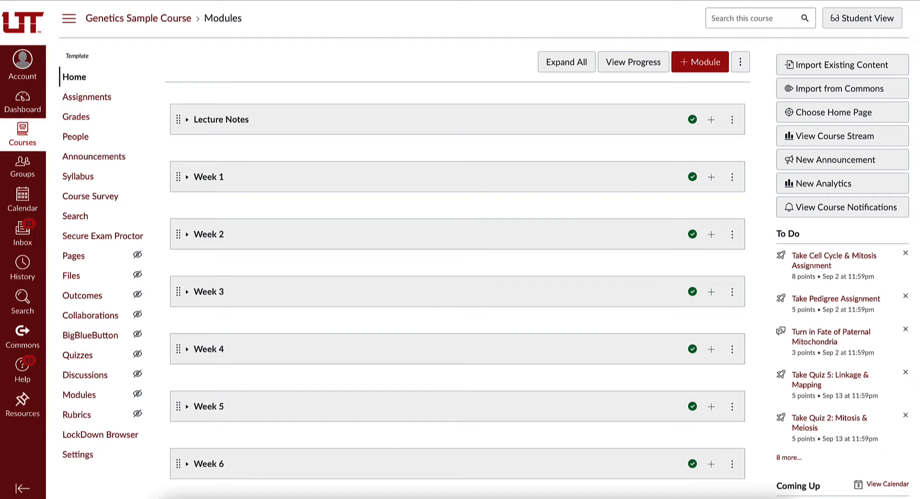
Step: Create a new assignment in the course and name it "Genetics Assignment"
{"action": "left_click", "coordinate": [93, 100]}
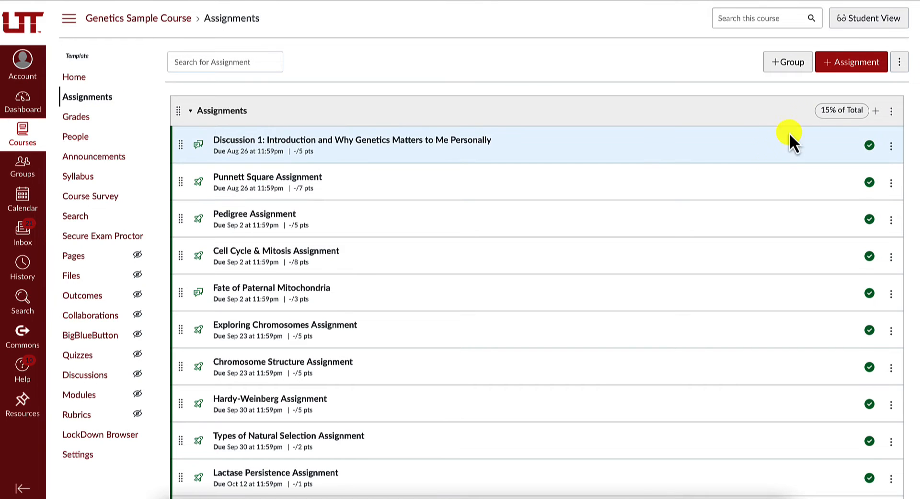
{"action": "left_click", "coordinate": [849, 62]}
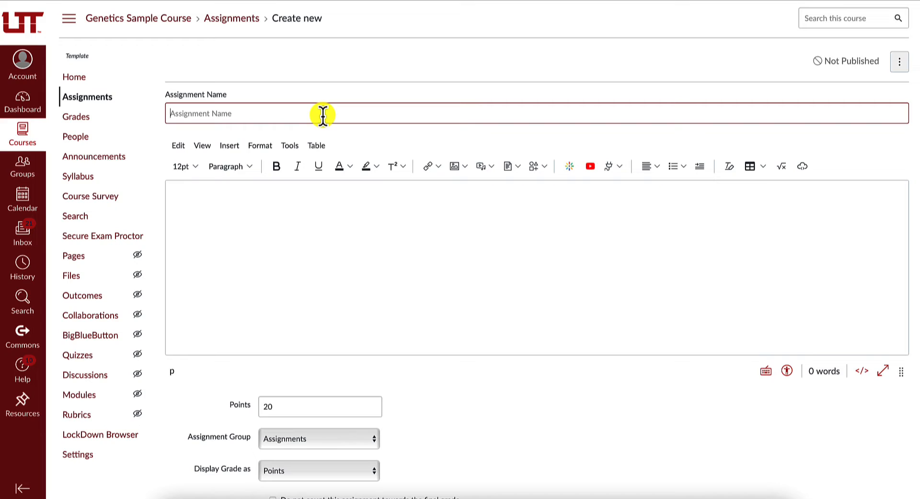
{"action": "type", "text": "Geneic"}
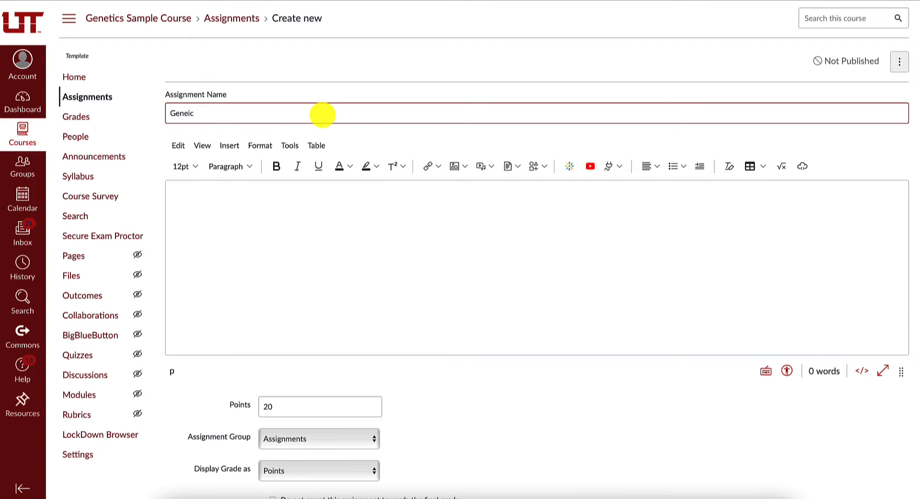
{"action": "key", "text": "BackSpace"}
{"action": "key", "text": "BackSpace"}
{"action": "type", "text": "tics Assignment"}
Step: Choose Online as the assignment's submission type, then save and publish the assignment
{"action": "scroll", "coordinate": [443, 302], "scroll_direction": "down", "scroll_amount": 3}
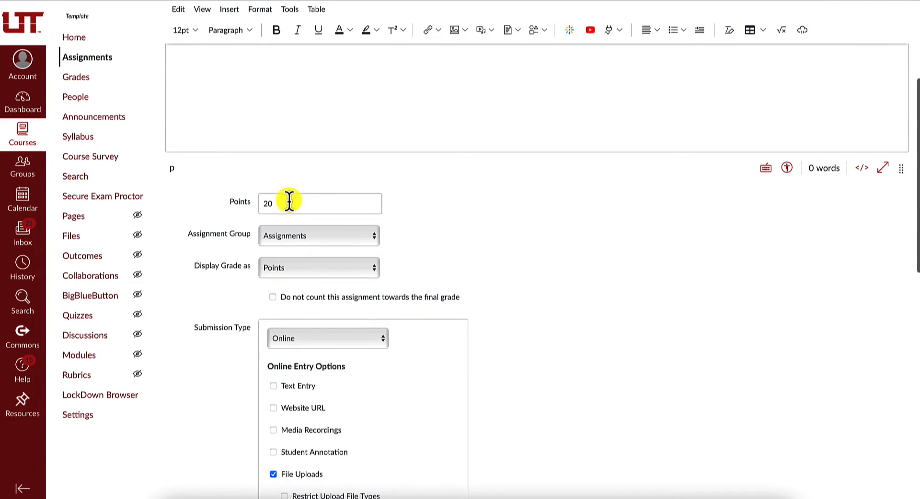
{"action": "scroll", "coordinate": [416, 209], "scroll_direction": "down", "scroll_amount": 2}
{"action": "scroll", "coordinate": [417, 207], "scroll_direction": "down", "scroll_amount": 1}
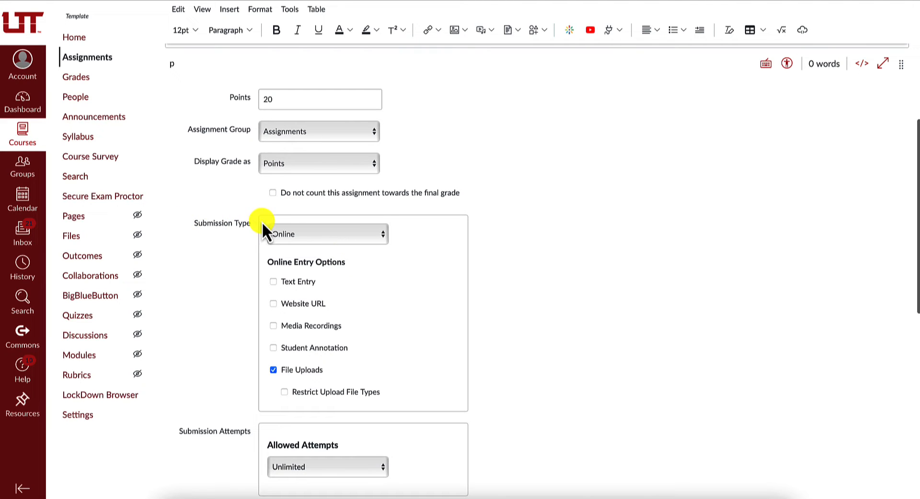
{"action": "left_click", "coordinate": [331, 232]}
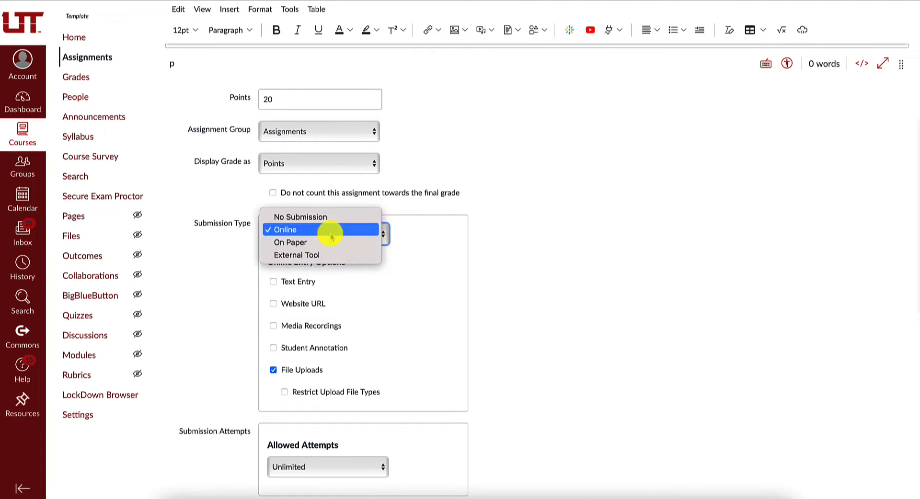
{"action": "left_click", "coordinate": [338, 234]}
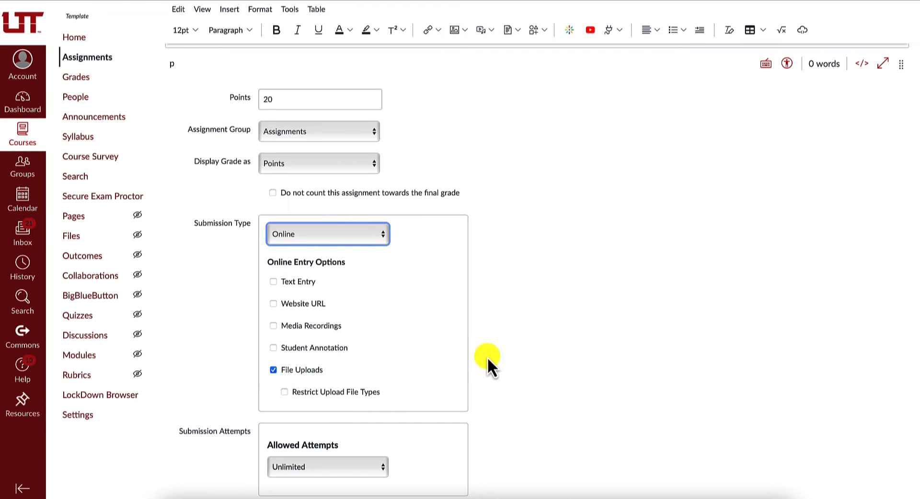
{"action": "scroll", "coordinate": [555, 334], "scroll_direction": "down", "scroll_amount": 3}
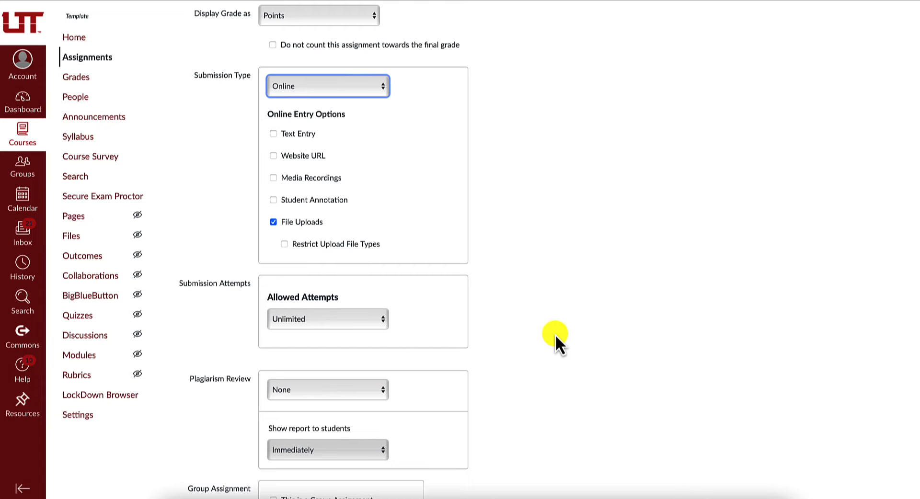
{"action": "scroll", "coordinate": [556, 335], "scroll_direction": "down", "scroll_amount": 7}
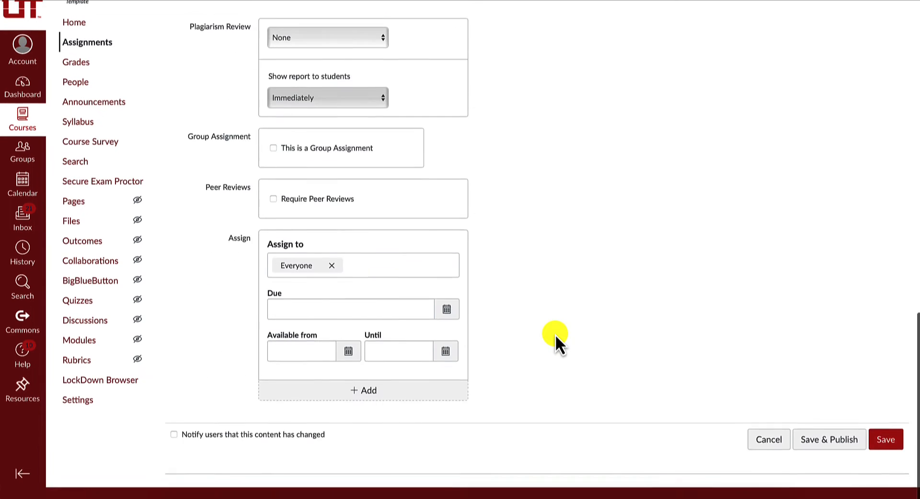
{"action": "left_click", "coordinate": [858, 462]}
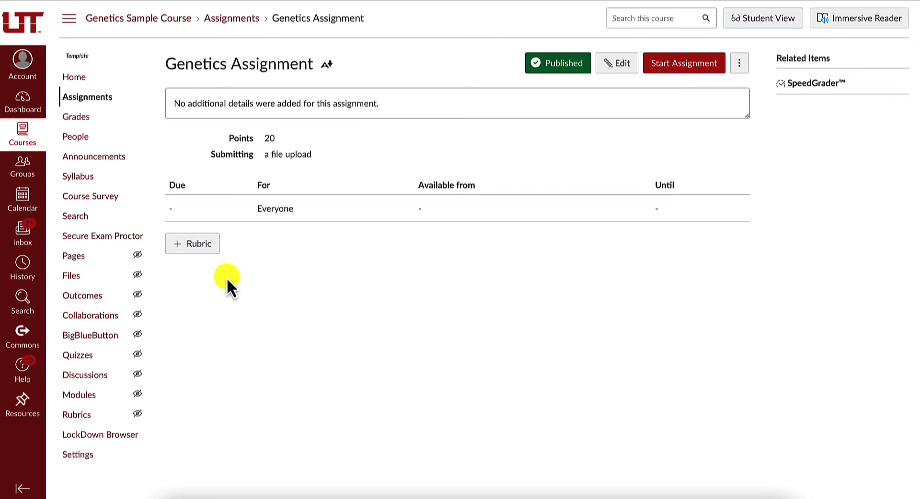
Step: Add a rubric to the assignment and set its first criterion's description to "Criteria `"
{"action": "left_click", "coordinate": [202, 246]}
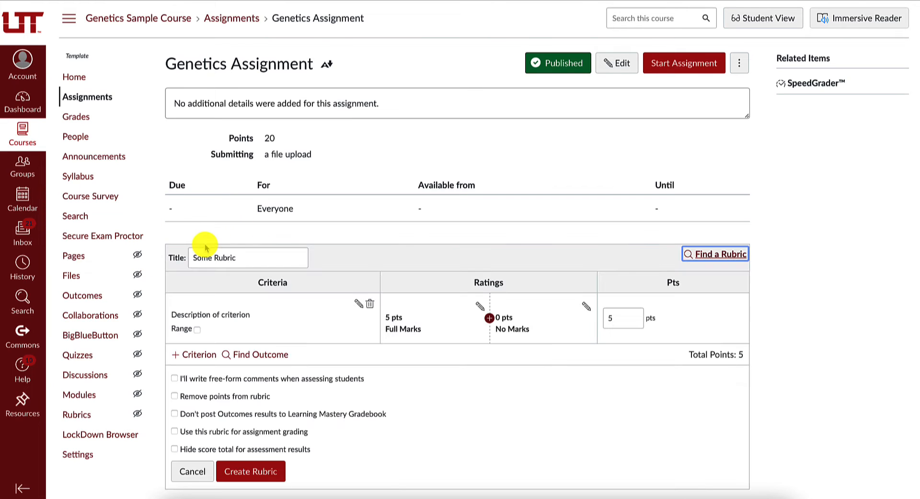
{"action": "scroll", "coordinate": [427, 202], "scroll_direction": "down", "scroll_amount": 1}
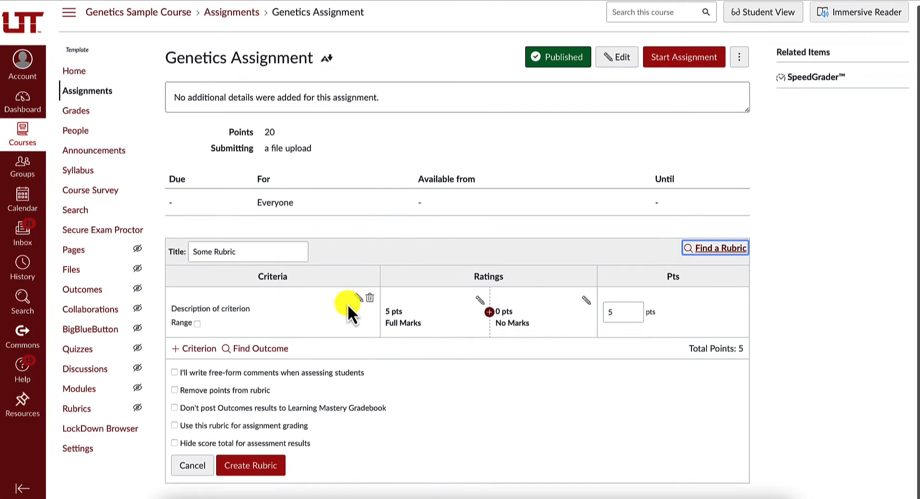
{"action": "left_click", "coordinate": [358, 296]}
{"action": "triple_click", "coordinate": [388, 220]}
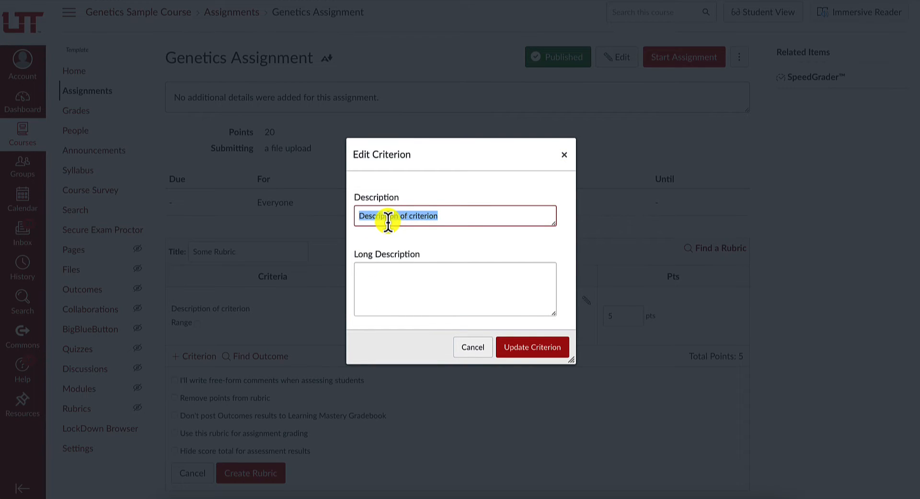
{"action": "type", "text": "Criteria"}
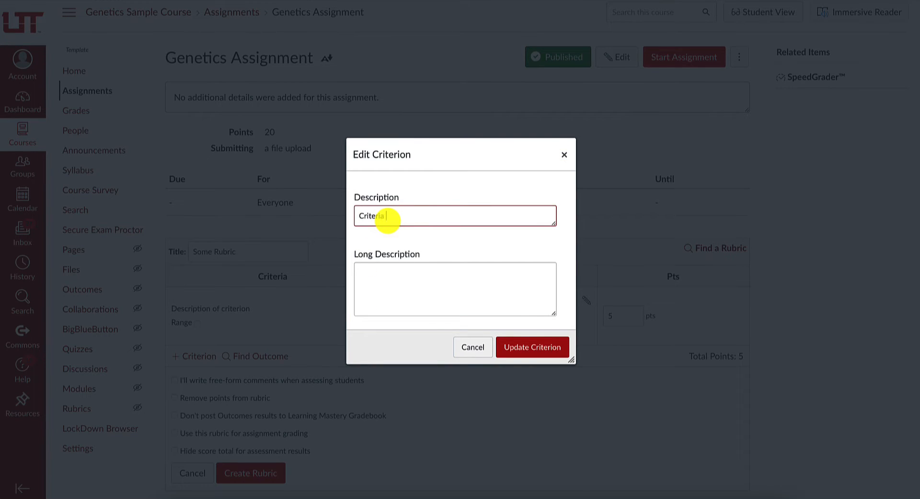
{"action": "type", "text": " `"}
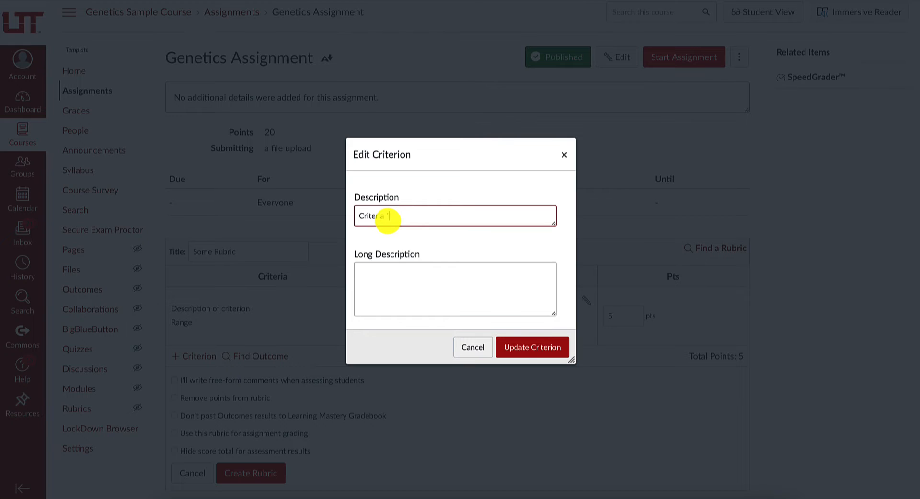
{"action": "left_click", "coordinate": [532, 349]}
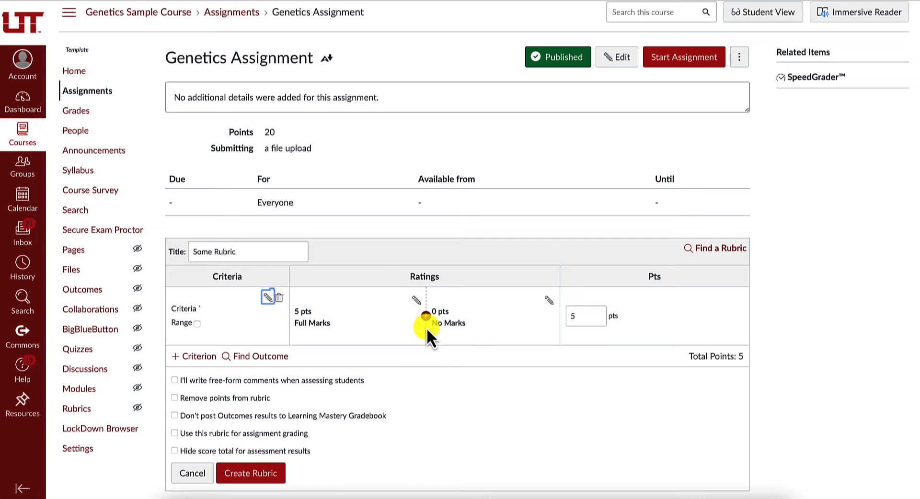
Step: Set the criterion to 10 points and insert a middle rating of 5 points titled "Approximates"
{"action": "left_click", "coordinate": [579, 319]}
{"action": "type", "text": "10"}
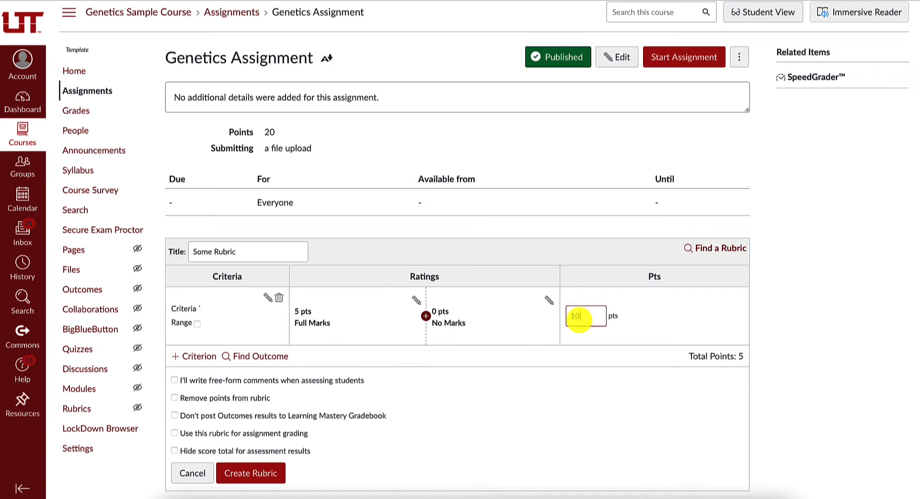
{"action": "left_click", "coordinate": [427, 317]}
{"action": "left_click", "coordinate": [385, 251]}
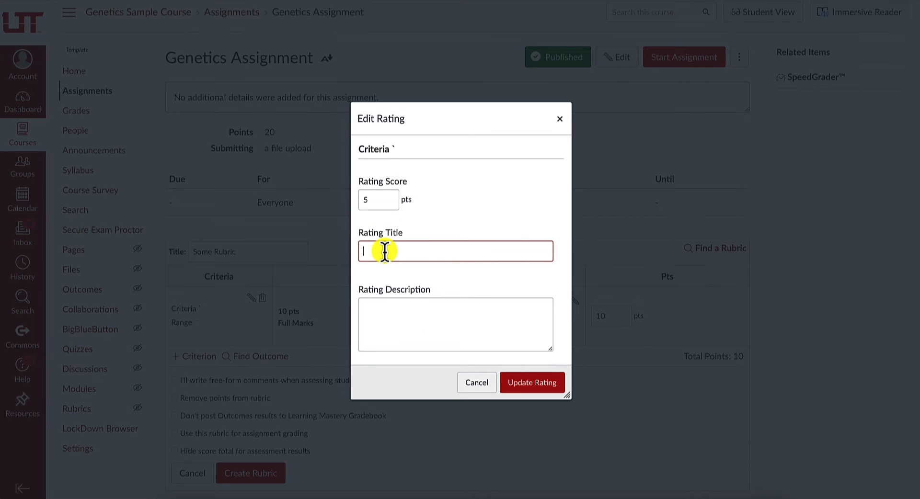
{"action": "type", "text": "Approximates"}
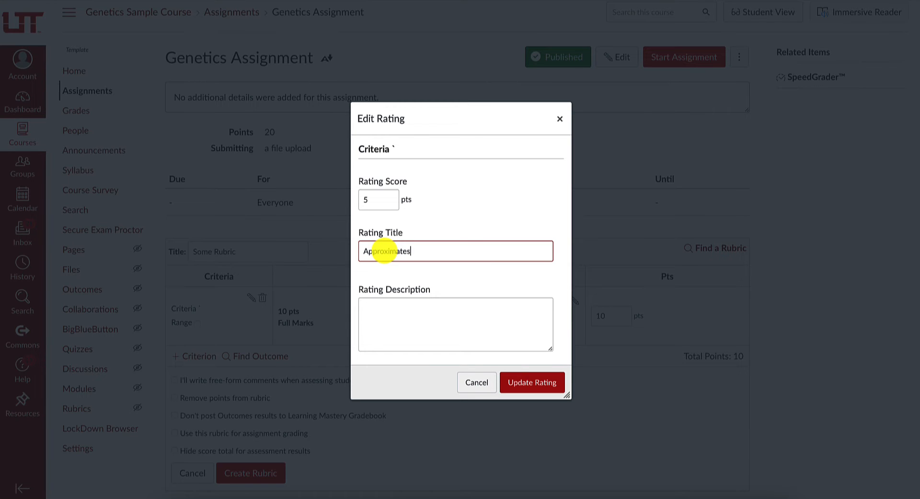
{"action": "left_click", "coordinate": [511, 384]}
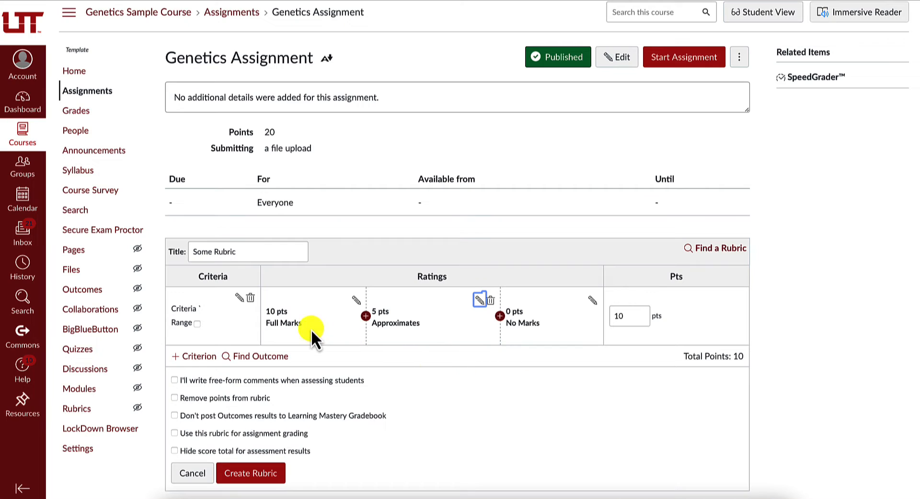
Step: Retitle the criterion's 10-point rating as "Mastery"
{"action": "left_click", "coordinate": [354, 301]}
{"action": "triple_click", "coordinate": [391, 270]}
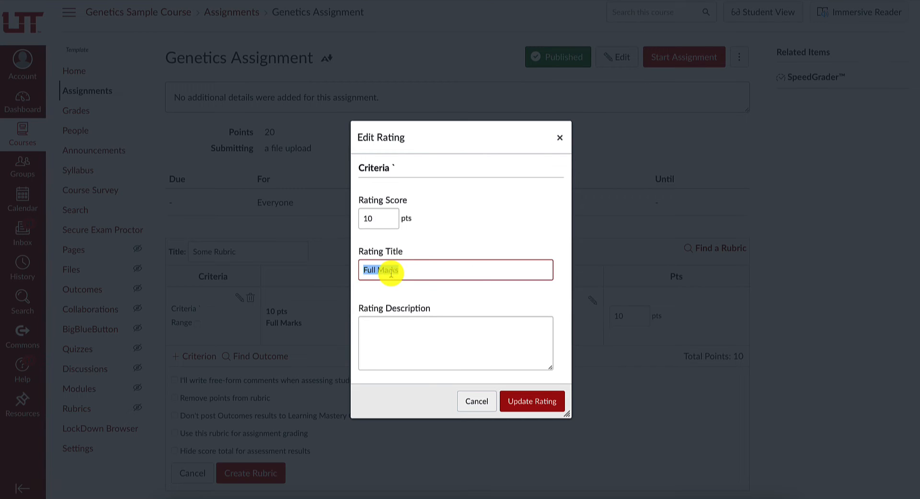
{"action": "type", "text": "Mastery"}
{"action": "left_click", "coordinate": [532, 401]}
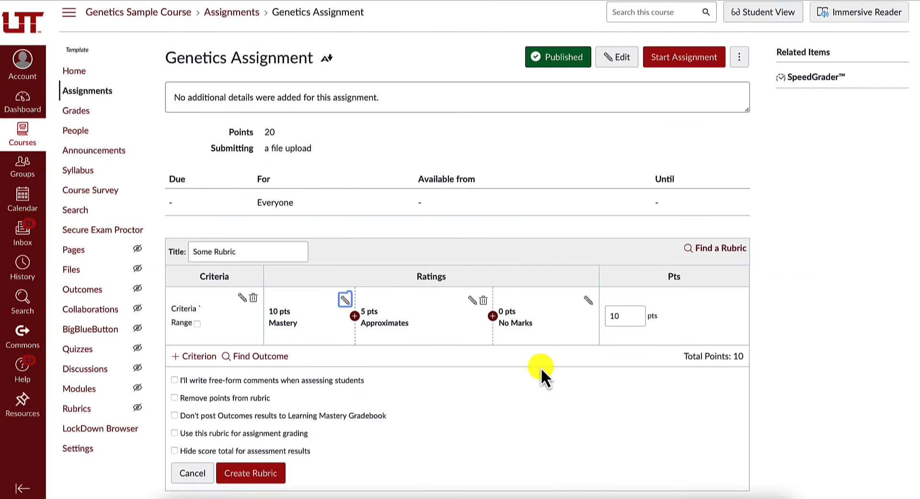
Step: Retitle the criterion's 0-point rating as "Does not approximate"
{"action": "left_click", "coordinate": [586, 301]}
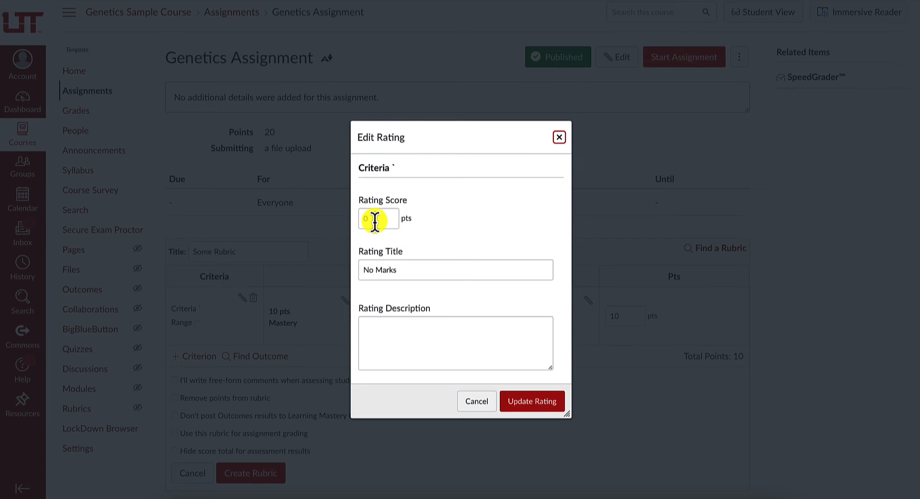
{"action": "triple_click", "coordinate": [396, 270]}
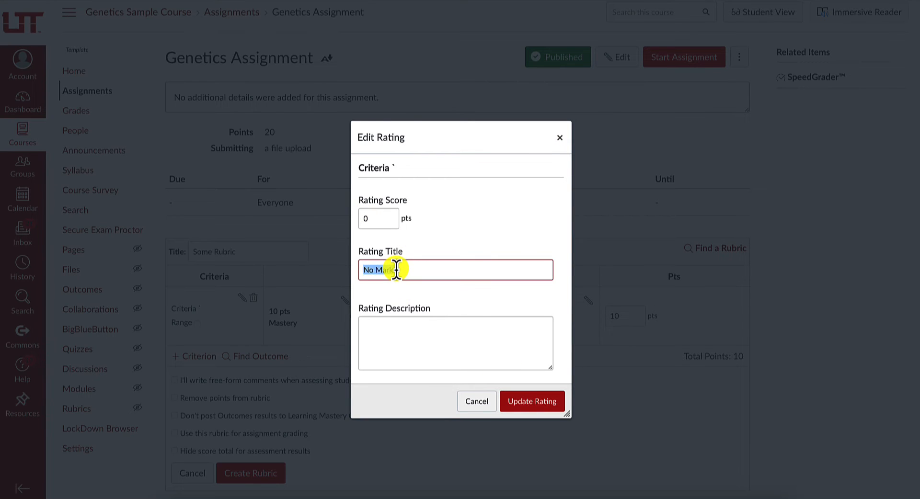
{"action": "type", "text": "Does not approximate"}
{"action": "left_click", "coordinate": [538, 402]}
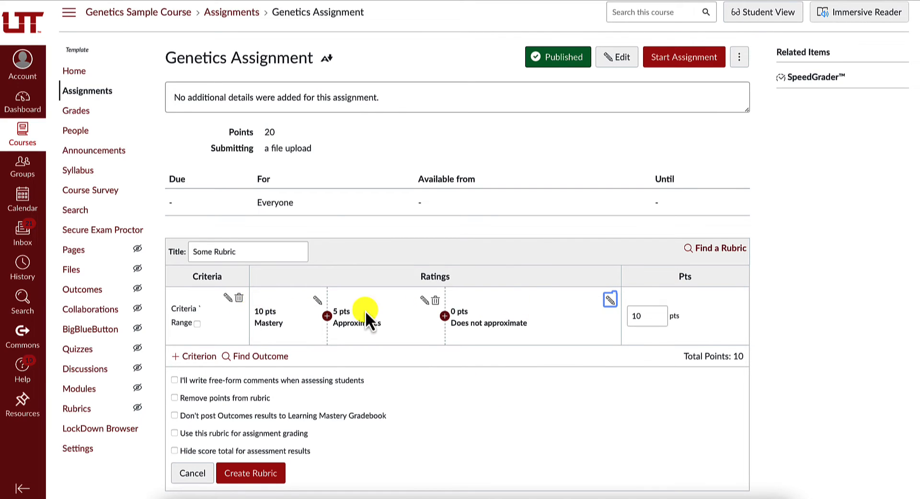
Step: Duplicate the existing rubric criterion and describe the copy as "Criteria 1"
{"action": "left_click", "coordinate": [199, 357]}
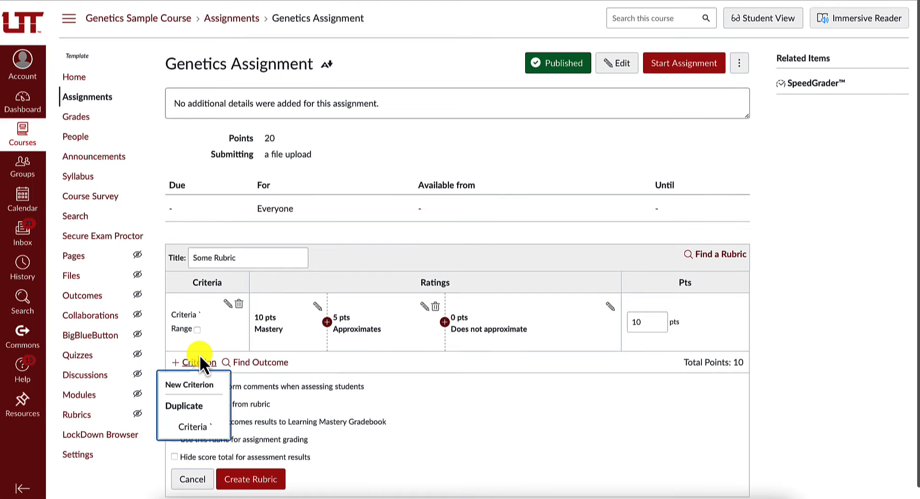
{"action": "left_click", "coordinate": [193, 427]}
{"action": "left_click", "coordinate": [410, 230]}
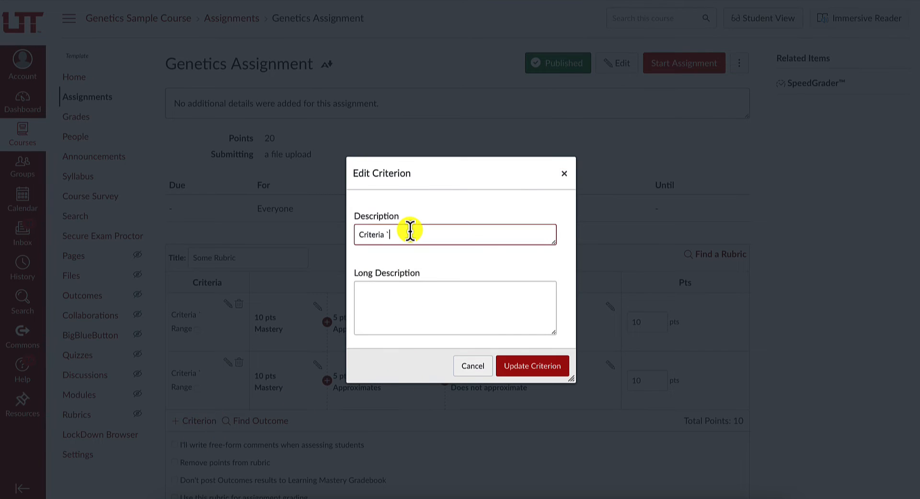
{"action": "key", "text": "BackSpace"}
{"action": "type", "text": "1"}
{"action": "left_click", "coordinate": [522, 372]}
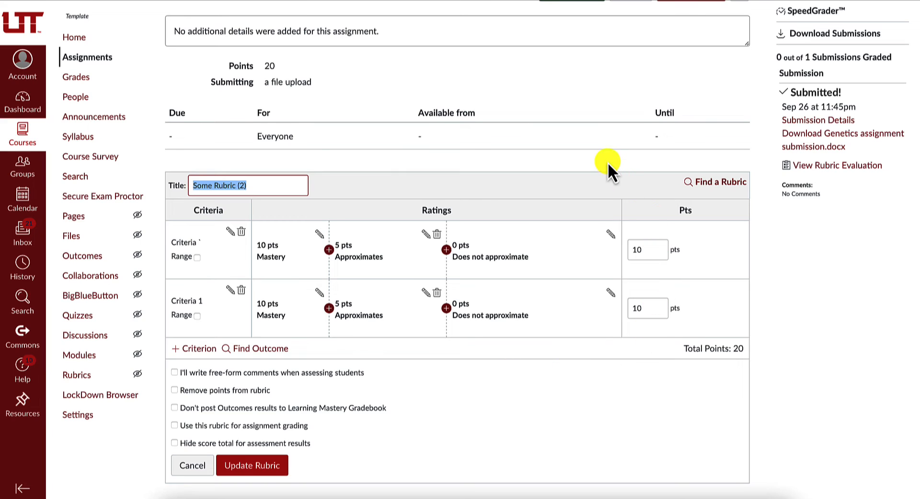
Step: Enable using the rubric for assignment grading and update the rubric
{"action": "left_click", "coordinate": [175, 426]}
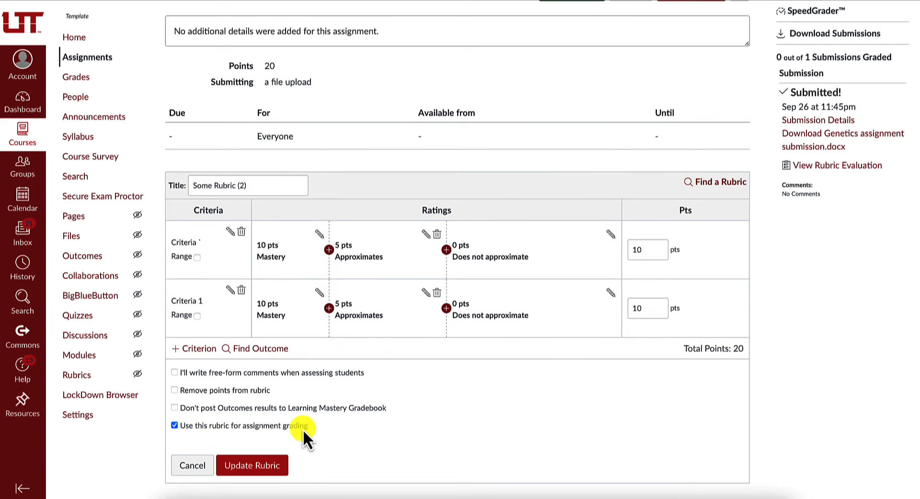
{"action": "left_click", "coordinate": [280, 465]}
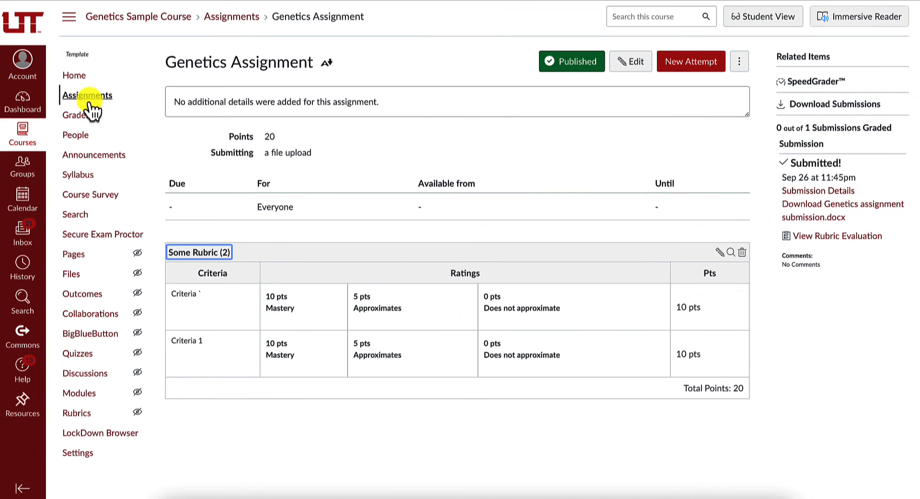
Step: Open the first student's Genetics Assignment submission in SpeedGrader from the course gradebook
{"action": "left_click", "coordinate": [78, 115]}
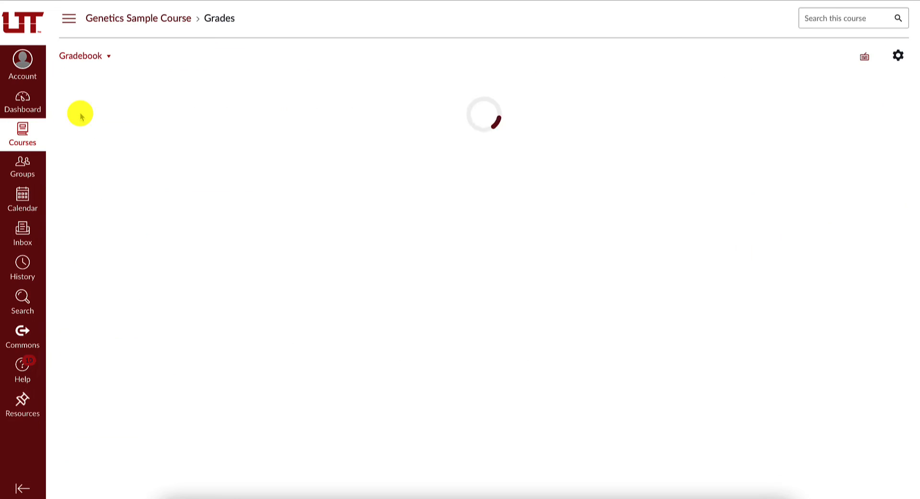
{"action": "scroll", "coordinate": [381, 192], "scroll_direction": "right", "scroll_amount": 15}
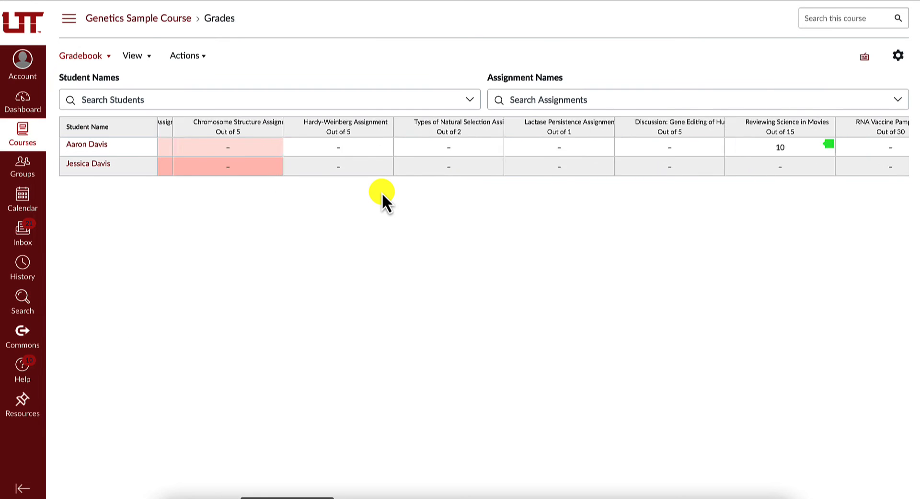
{"action": "left_click", "coordinate": [470, 145]}
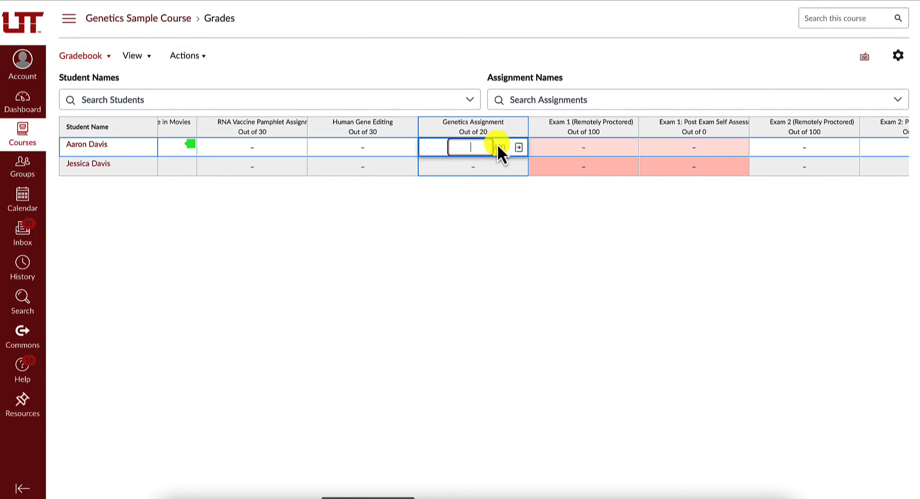
{"action": "left_click", "coordinate": [520, 148]}
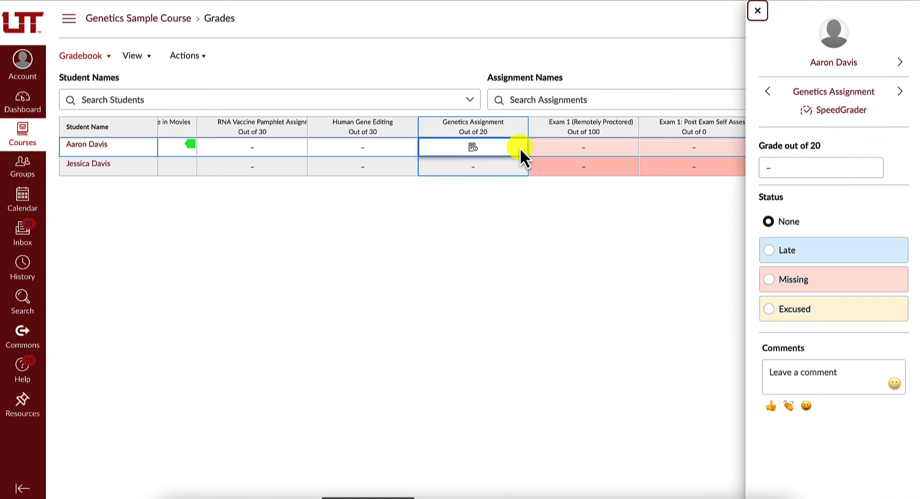
{"action": "left_click", "coordinate": [841, 111]}
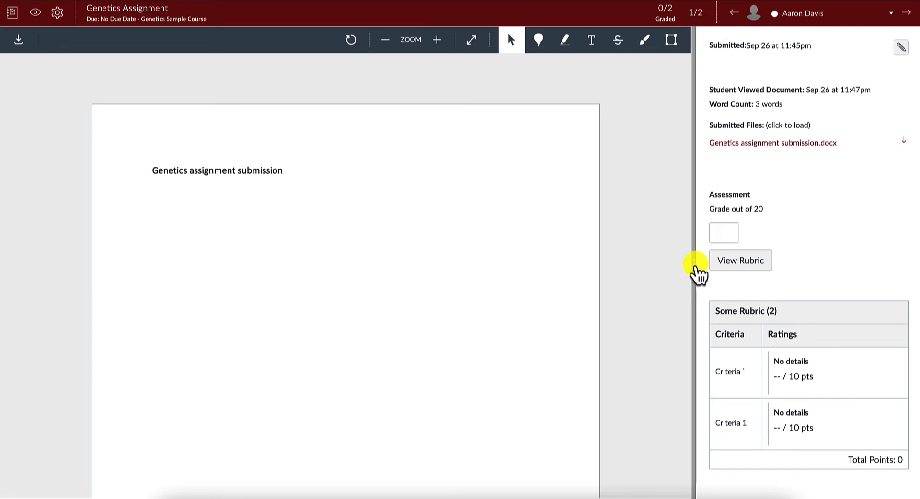
Step: Grade the submission with the rubric, rating the first criterion Approximates (5 pts) and Criteria 1 Mastery (10 pts), and save the assessment
{"action": "left_click_drag", "start_coordinate": [698, 273], "coordinate": [442, 267]}
{"action": "left_click", "coordinate": [489, 260]}
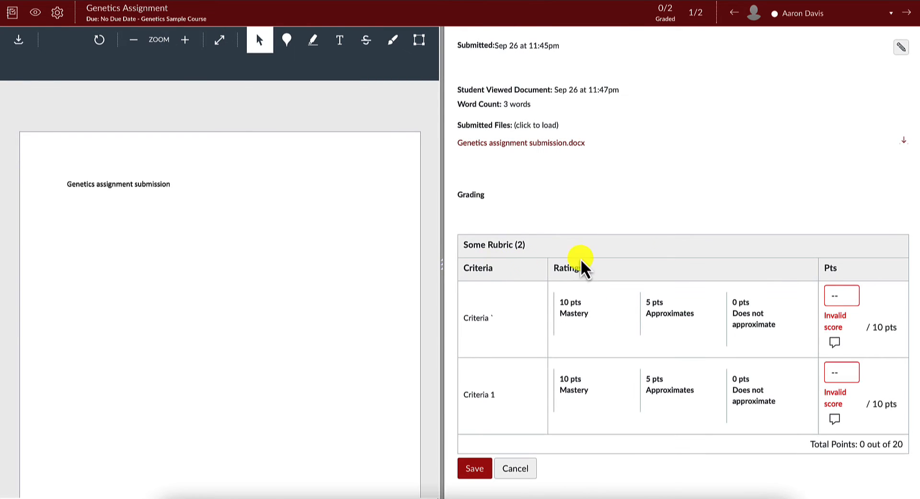
{"action": "scroll", "coordinate": [623, 254], "scroll_direction": "down", "scroll_amount": 1}
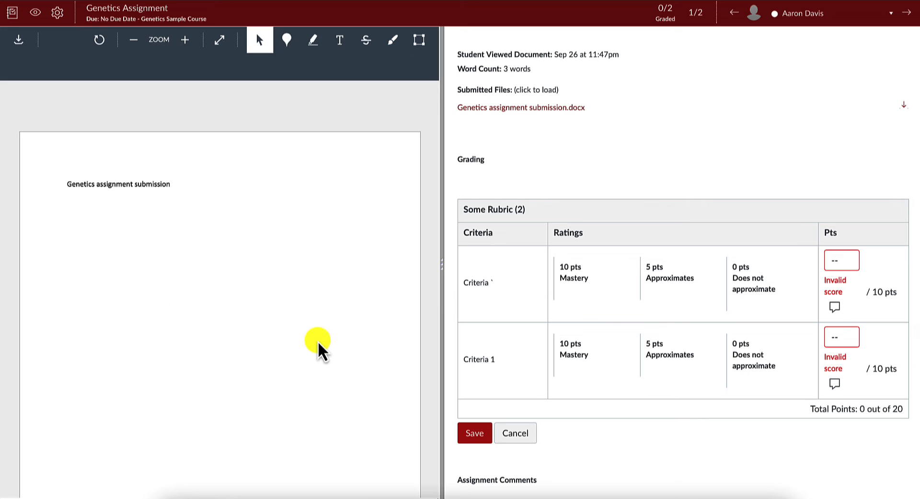
{"action": "left_click", "coordinate": [669, 298]}
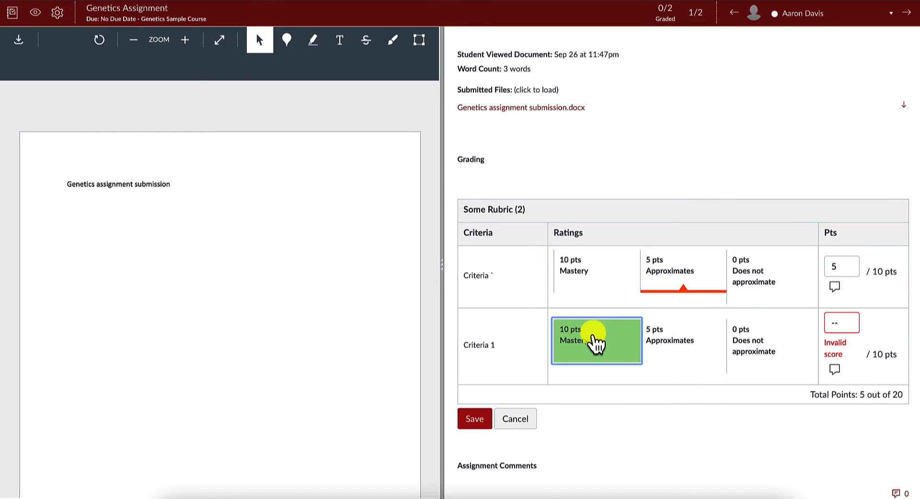
{"action": "left_click", "coordinate": [593, 344]}
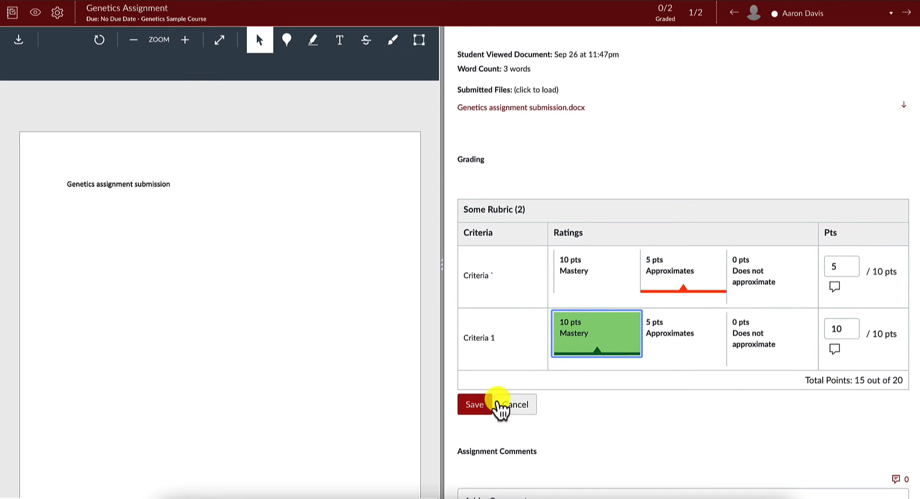
{"action": "left_click", "coordinate": [478, 407]}
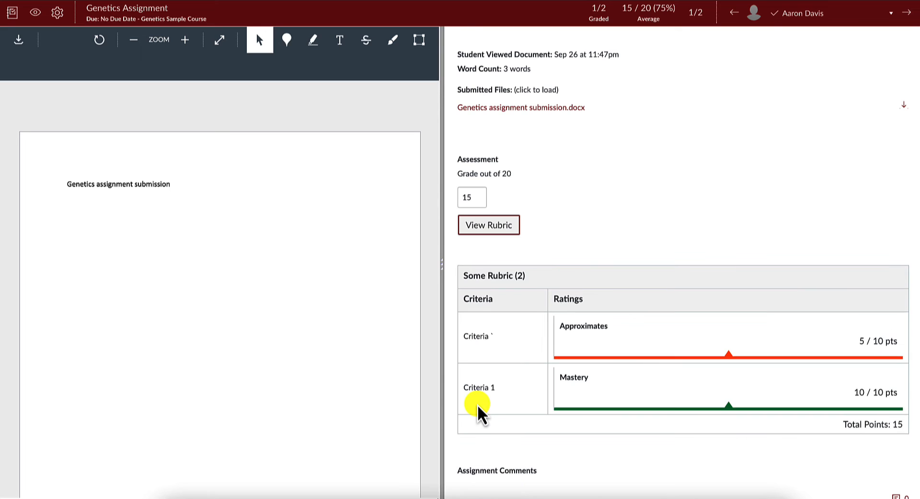
{"action": "scroll", "coordinate": [599, 336], "scroll_direction": "down", "scroll_amount": 1}
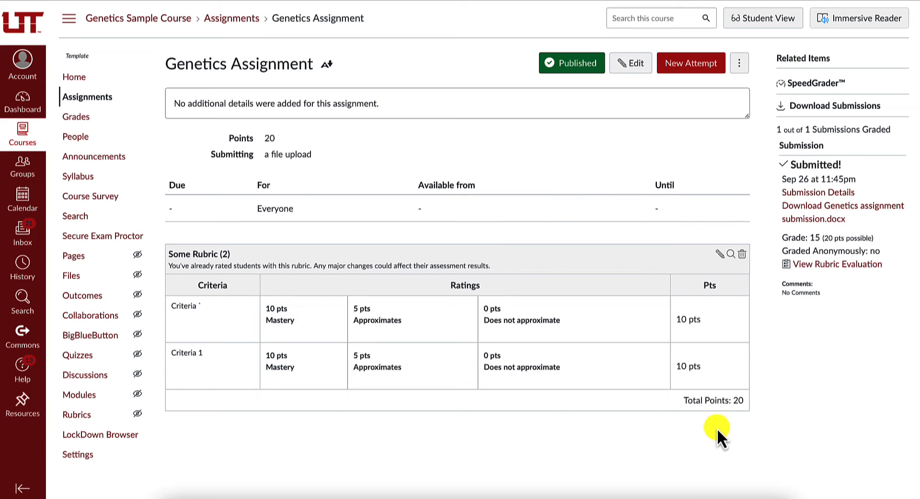
Step: Import the BIOL_3030_CLO_3 outcome into the Genetics Assignment rubric without using it for scoring, and update the rubric
{"action": "left_click", "coordinate": [723, 258]}
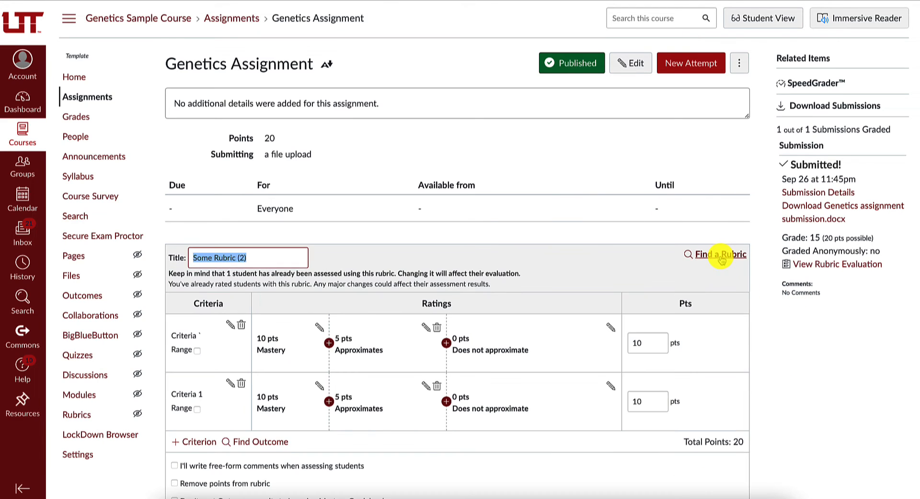
{"action": "scroll", "coordinate": [569, 214], "scroll_direction": "down", "scroll_amount": 2}
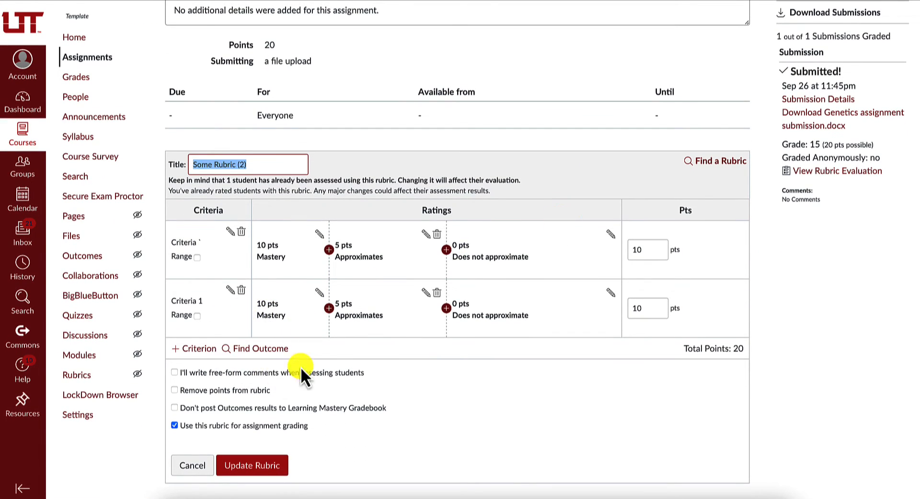
{"action": "left_click", "coordinate": [267, 353]}
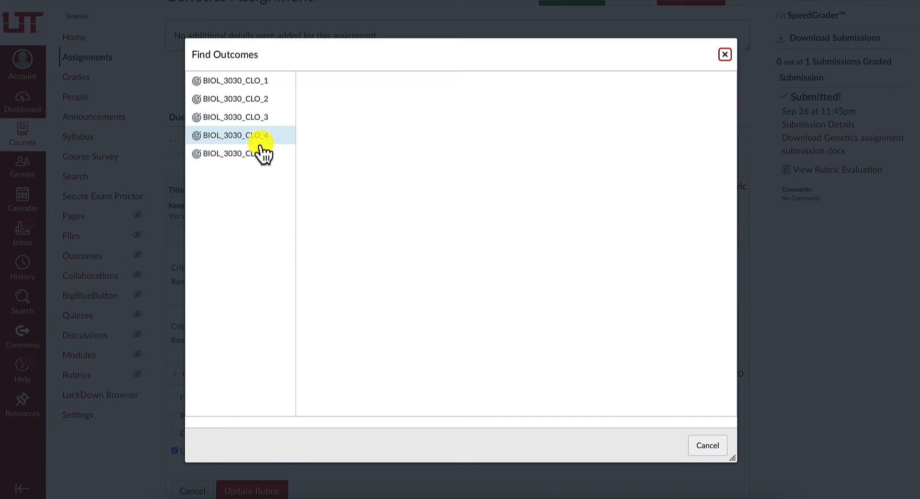
{"action": "left_click", "coordinate": [253, 120]}
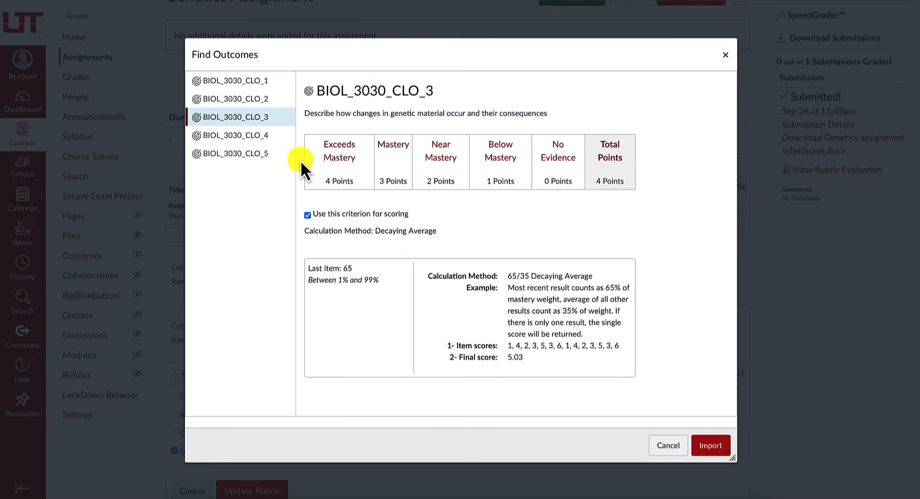
{"action": "scroll", "coordinate": [391, 217], "scroll_direction": "down", "scroll_amount": 2}
{"action": "left_click", "coordinate": [308, 219]}
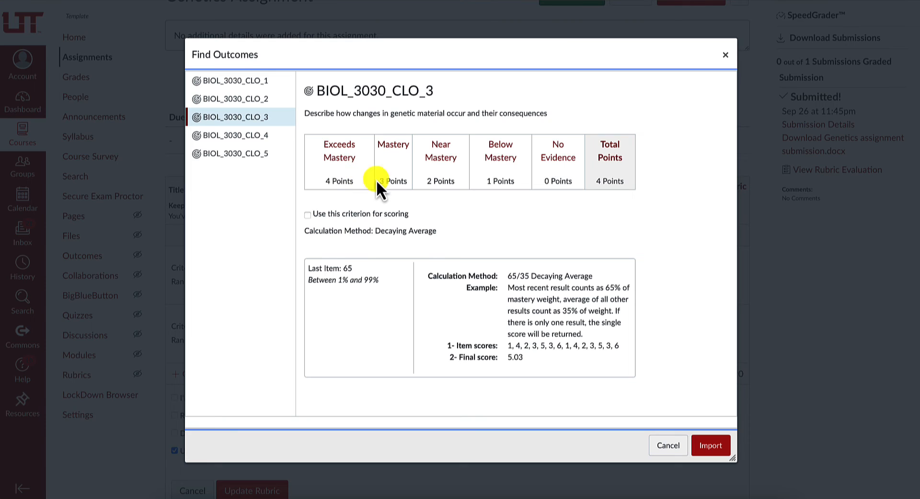
{"action": "left_click", "coordinate": [711, 445]}
{"action": "scroll", "coordinate": [678, 422], "scroll_direction": "down", "scroll_amount": 1}
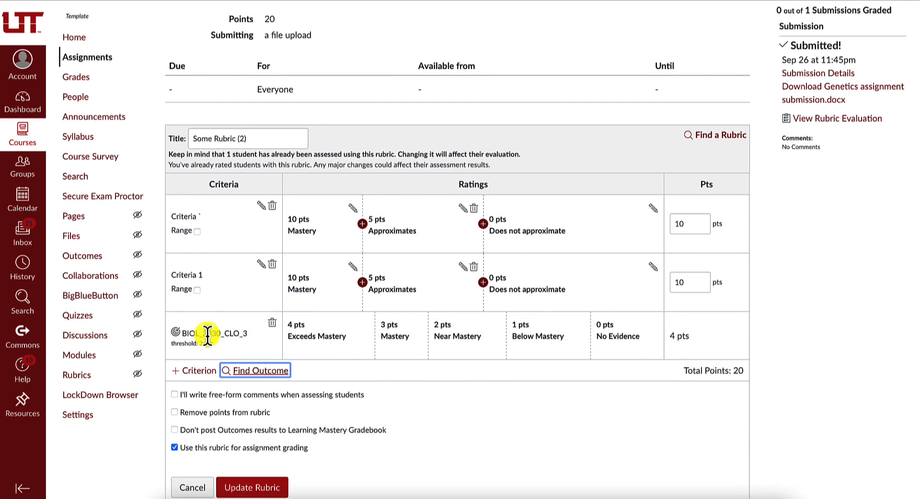
{"action": "scroll", "coordinate": [208, 336], "scroll_direction": "down", "scroll_amount": 1}
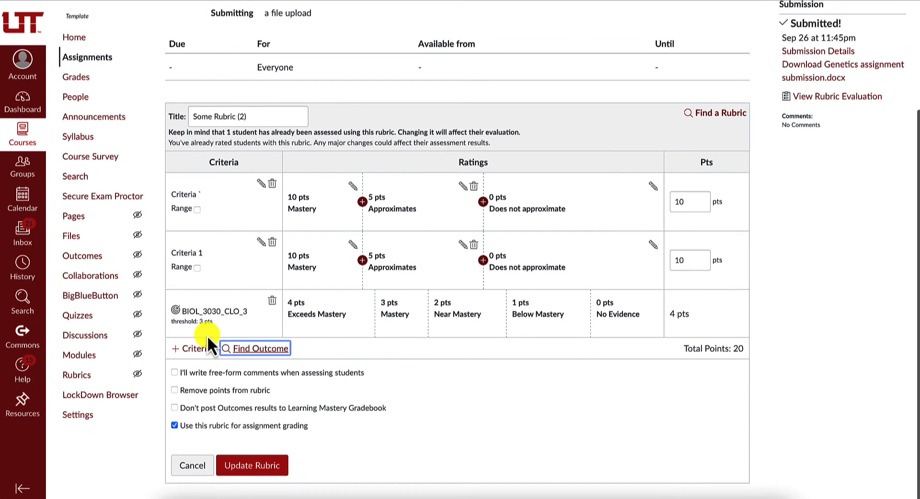
{"action": "left_click", "coordinate": [264, 466]}
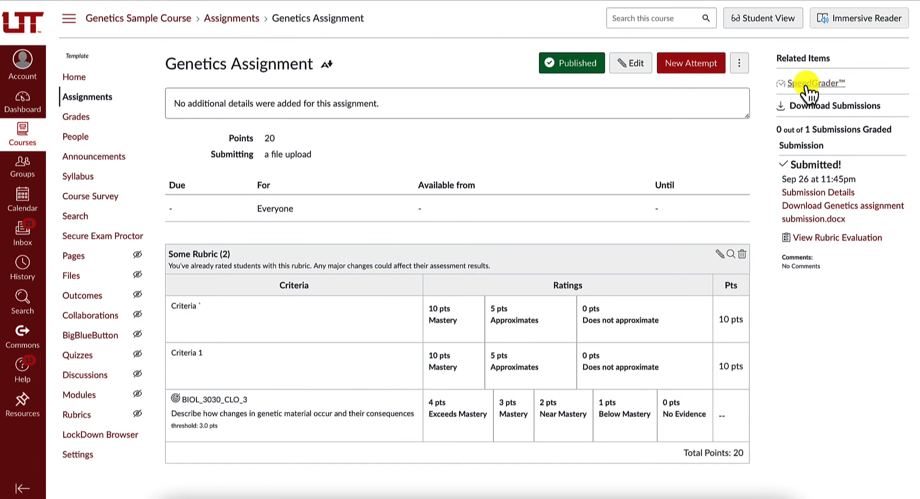
Step: Open the Genetics Assignment submission in SpeedGrader and display its full rubric in a widened grading pane
{"action": "left_click", "coordinate": [807, 86]}
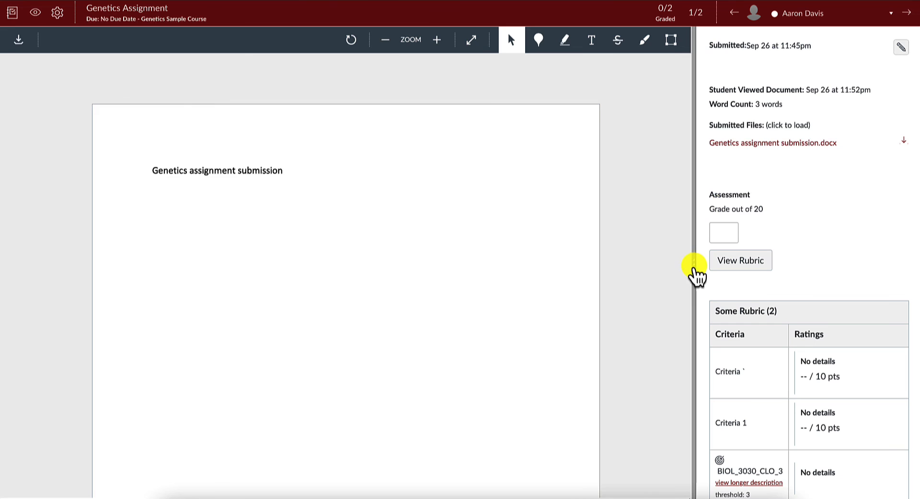
{"action": "left_click_drag", "start_coordinate": [694, 271], "coordinate": [471, 229]}
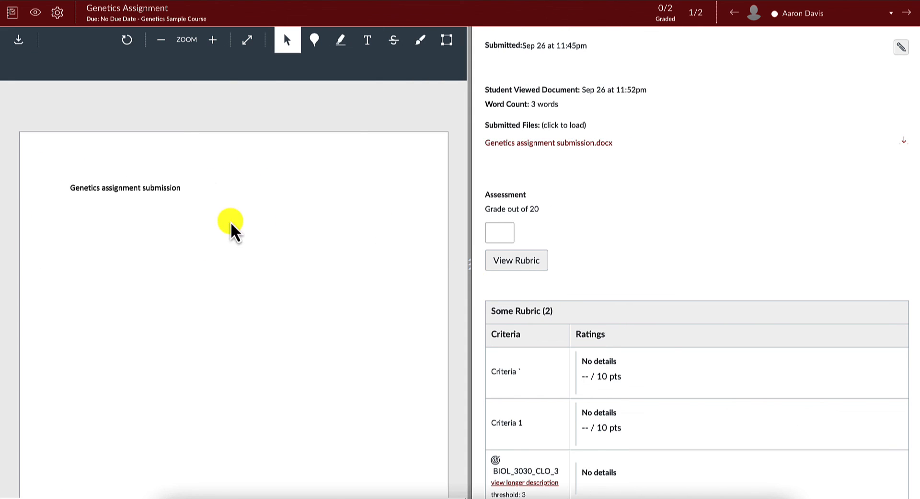
{"action": "scroll", "coordinate": [732, 242], "scroll_direction": "down", "scroll_amount": 3}
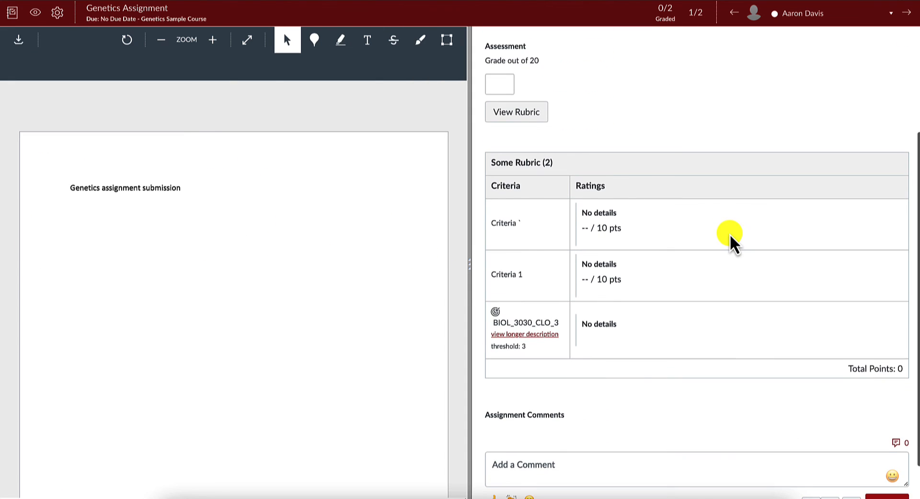
{"action": "scroll", "coordinate": [634, 253], "scroll_direction": "up", "scroll_amount": 1}
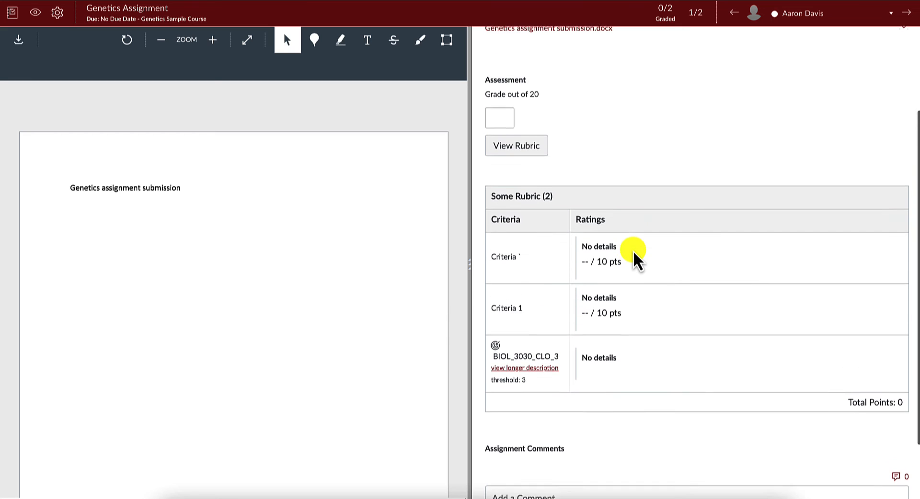
{"action": "scroll", "coordinate": [634, 259], "scroll_direction": "up", "scroll_amount": 2}
{"action": "left_click", "coordinate": [536, 198]}
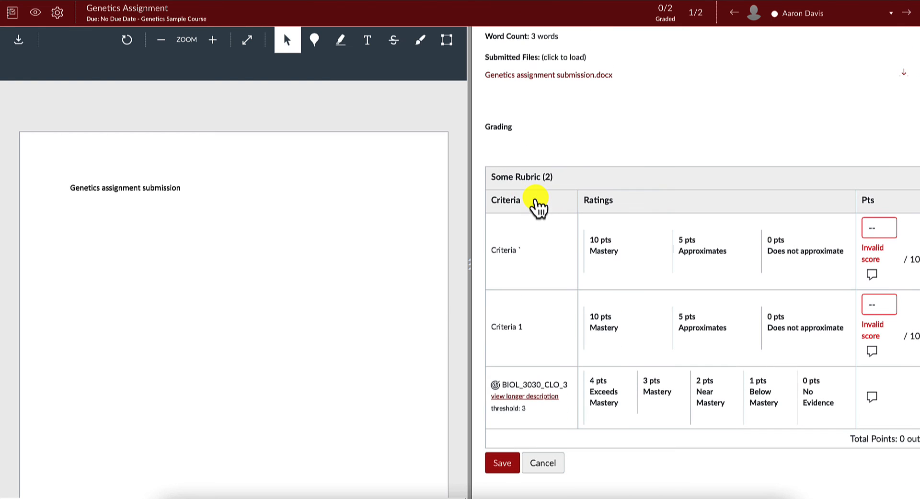
{"action": "left_click_drag", "start_coordinate": [470, 272], "coordinate": [332, 272]}
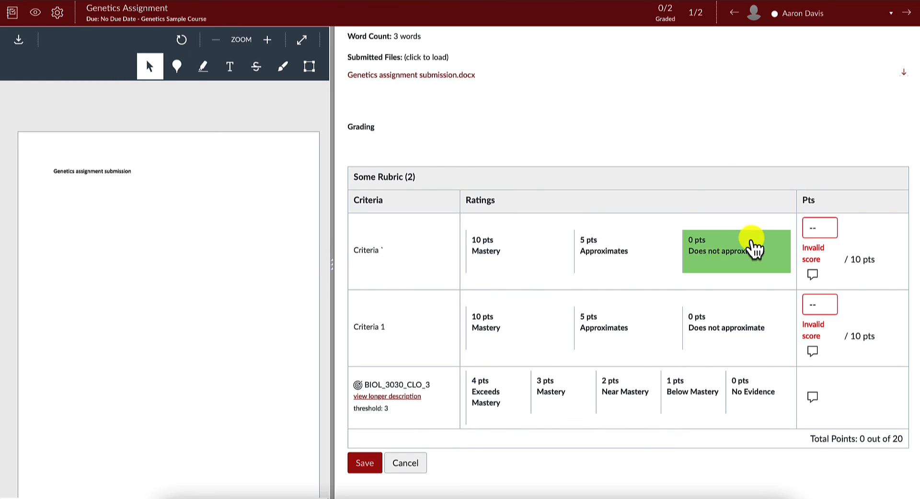
Step: Rate the first criterion Approximates (5 pts), Criteria 1 Mastery (10 pts) and BIOL_3030_CLO_3 Mastery (3 pts), and save the rubric assessment
{"action": "left_click", "coordinate": [636, 254]}
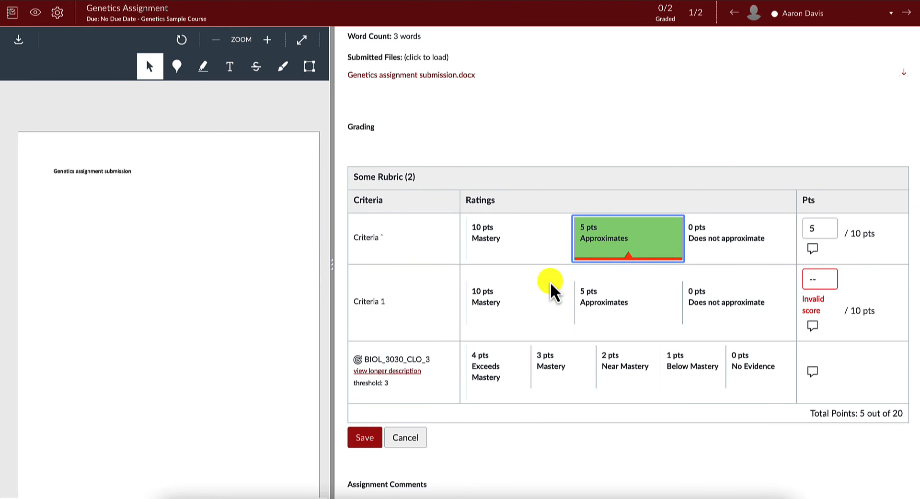
{"action": "left_click", "coordinate": [498, 300]}
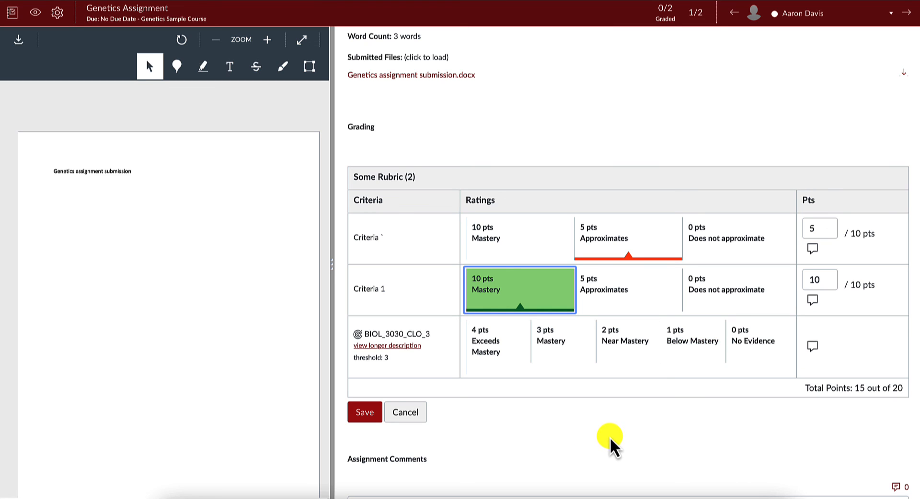
{"action": "left_click", "coordinate": [574, 352]}
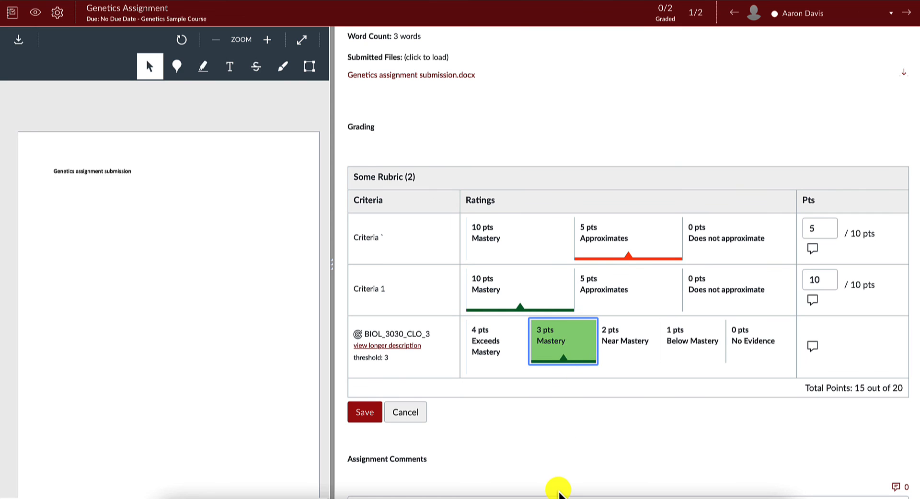
{"action": "left_click", "coordinate": [369, 415]}
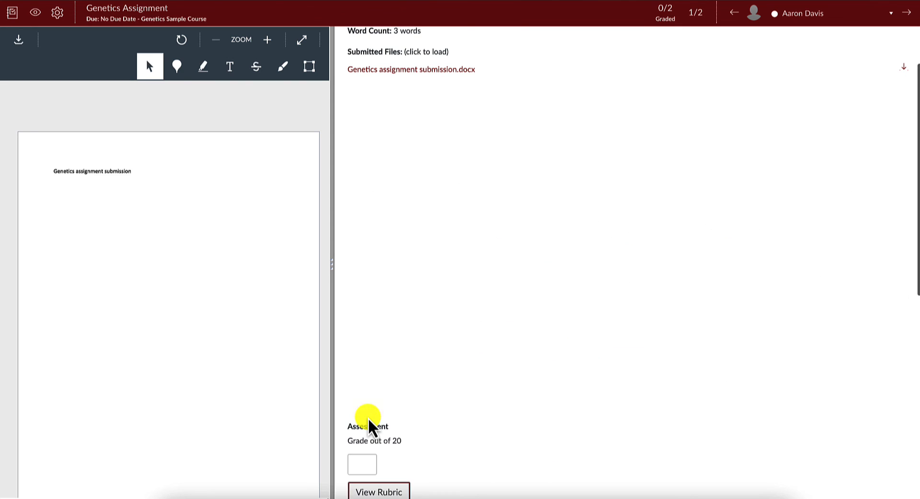
{"action": "scroll", "coordinate": [547, 319], "scroll_direction": "down", "scroll_amount": 1}
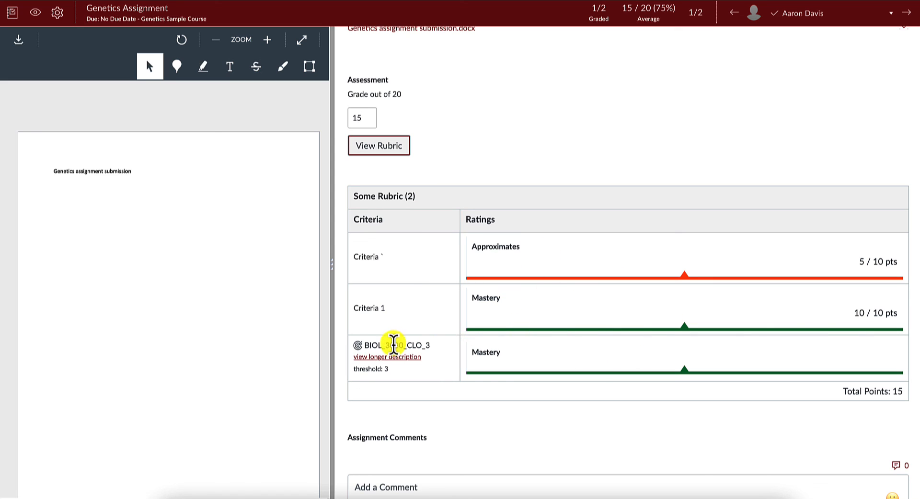
{"action": "left_click_drag", "start_coordinate": [365, 345], "coordinate": [446, 345]}
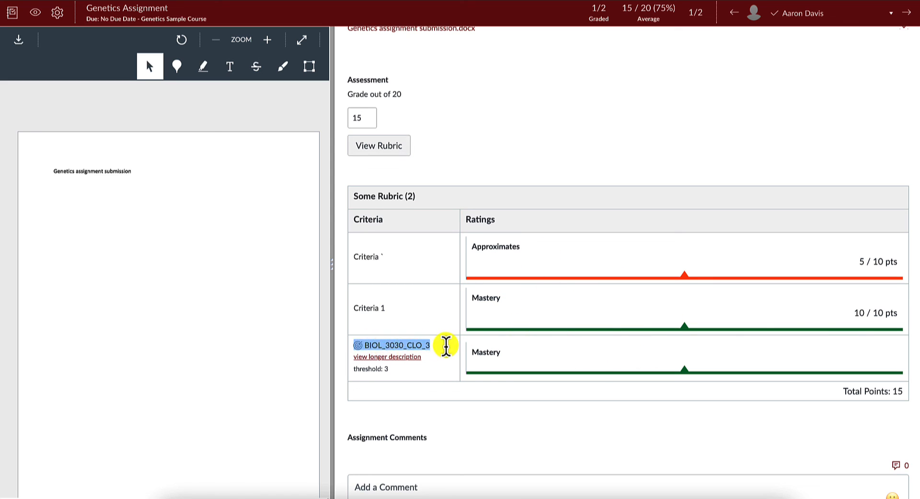